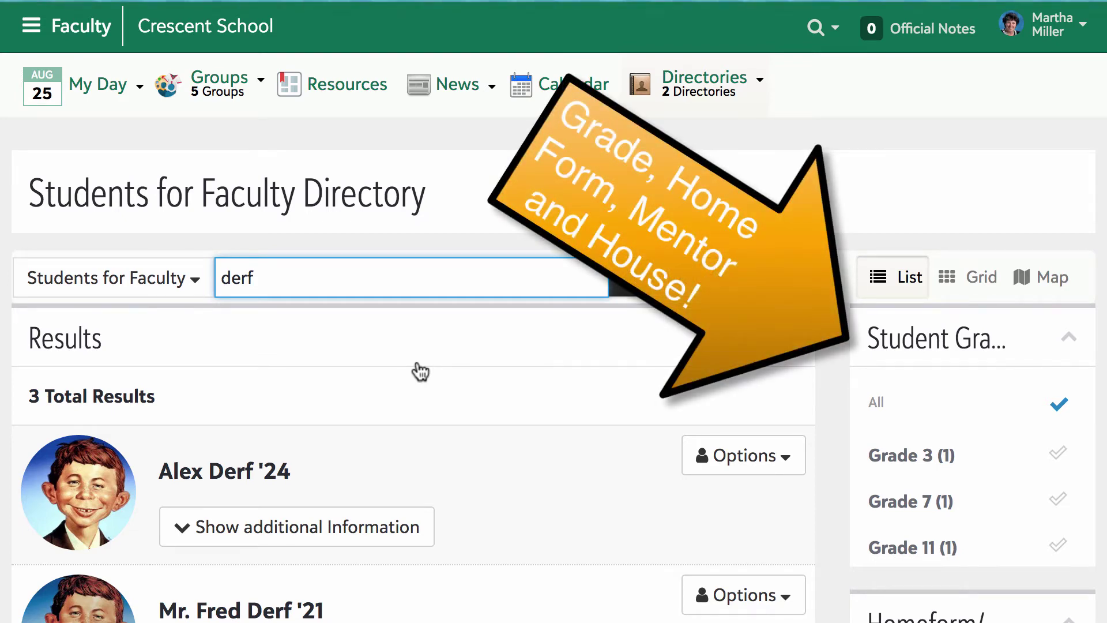
Open the contact card of the Grade 11 student in the directory results and view the phone details
scroll(421, 371, down, 3)
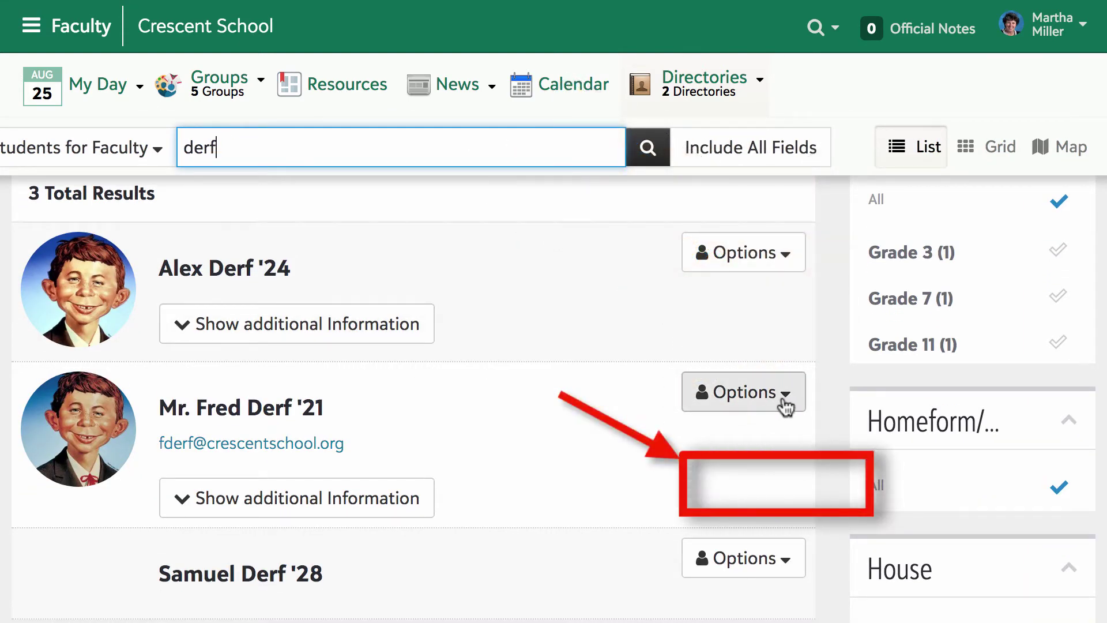
click(784, 405)
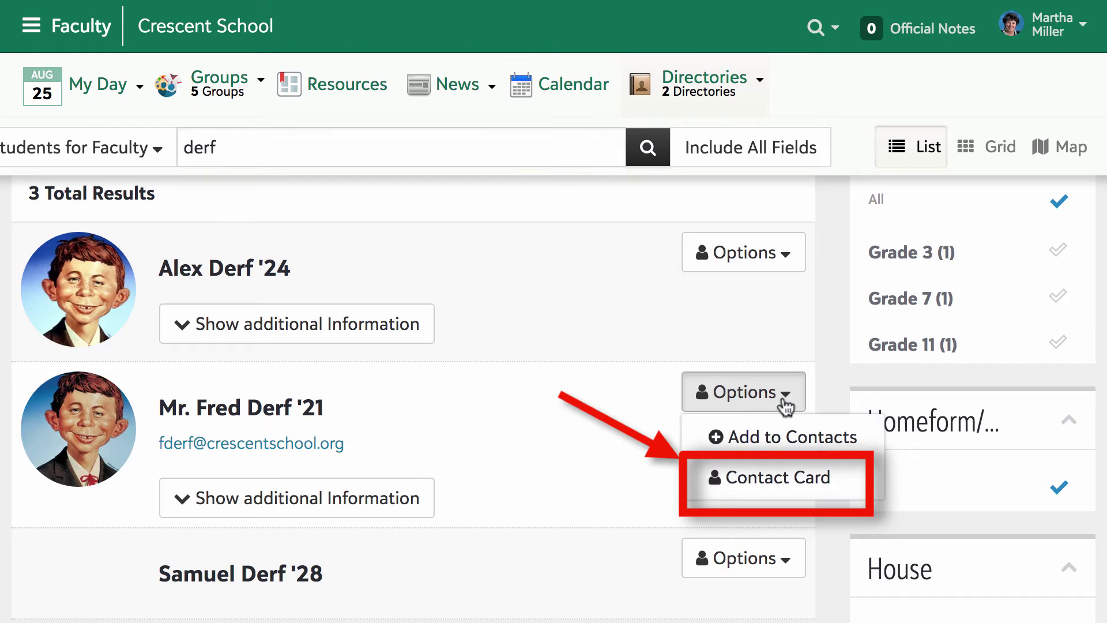
click(770, 478)
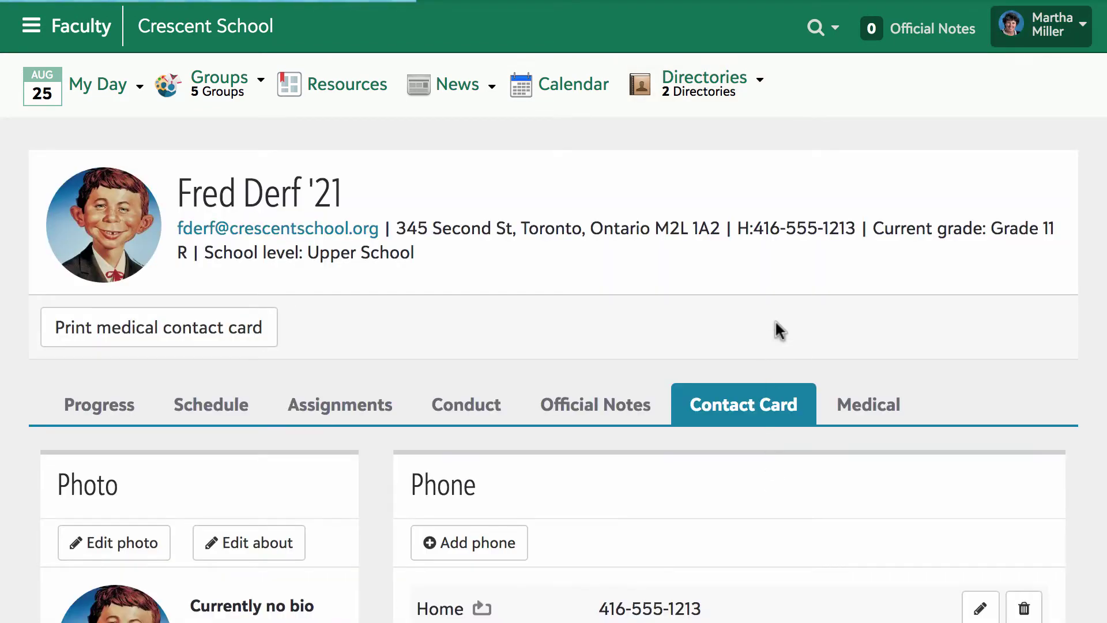
scroll(774, 329, down, 3)
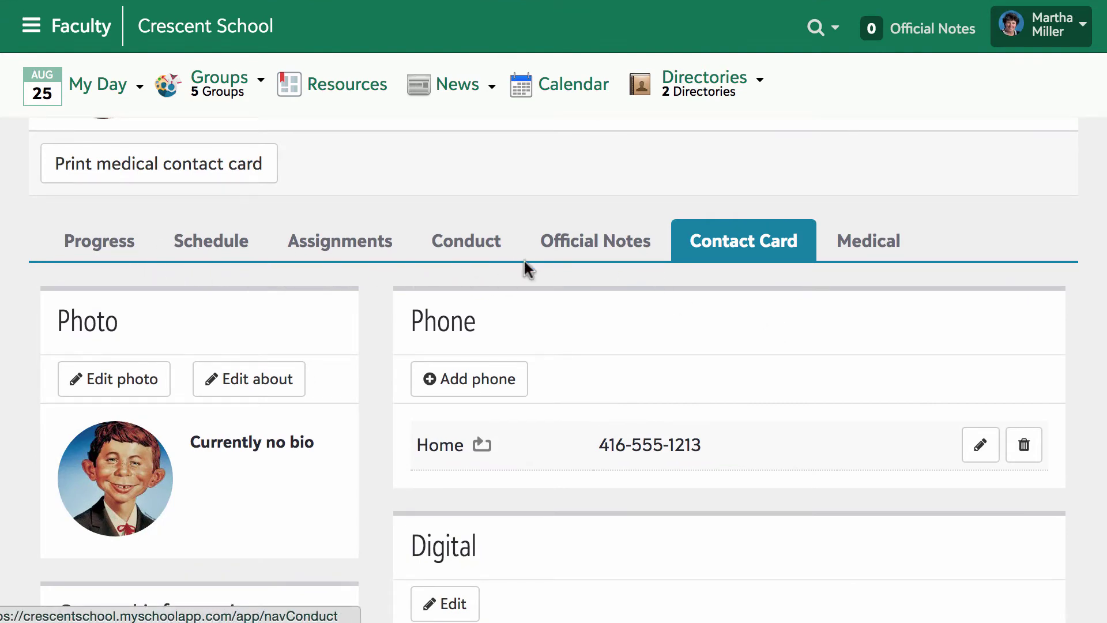
Open the student's medical information and review the allergies, conditions, athletic clearance and medications
click(869, 248)
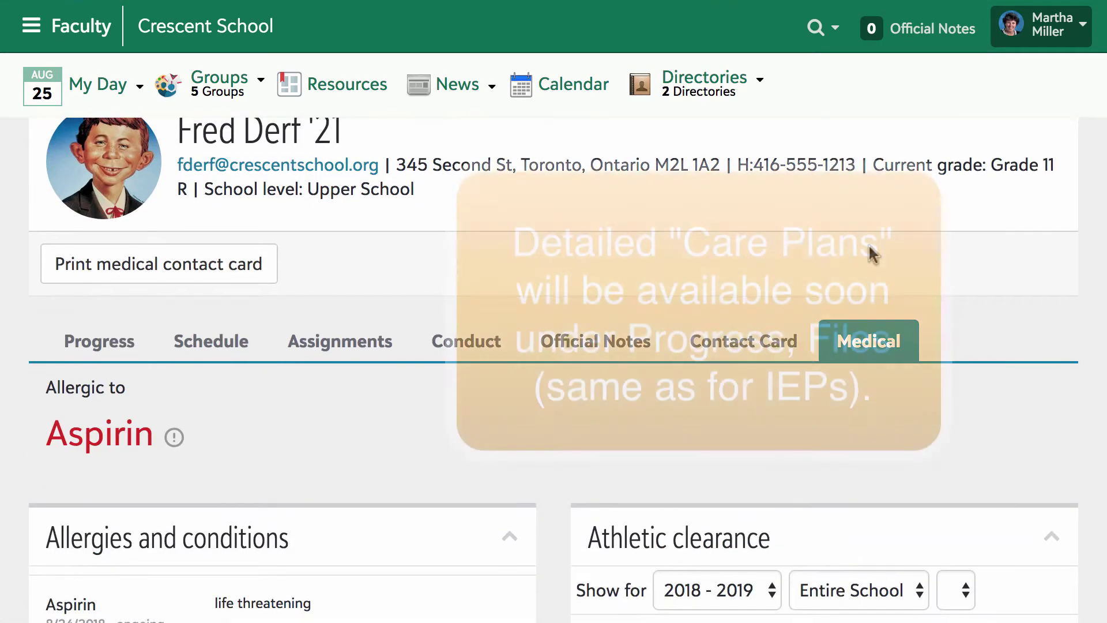
scroll(868, 243, down, 3)
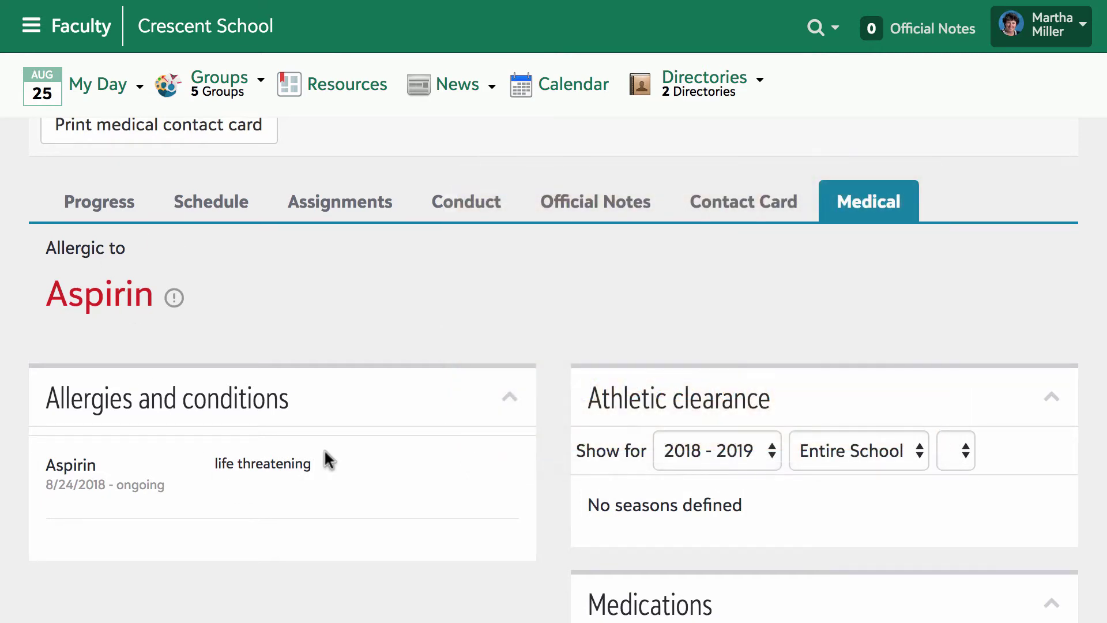
scroll(324, 450, down, 3)
scroll(324, 451, up, 2)
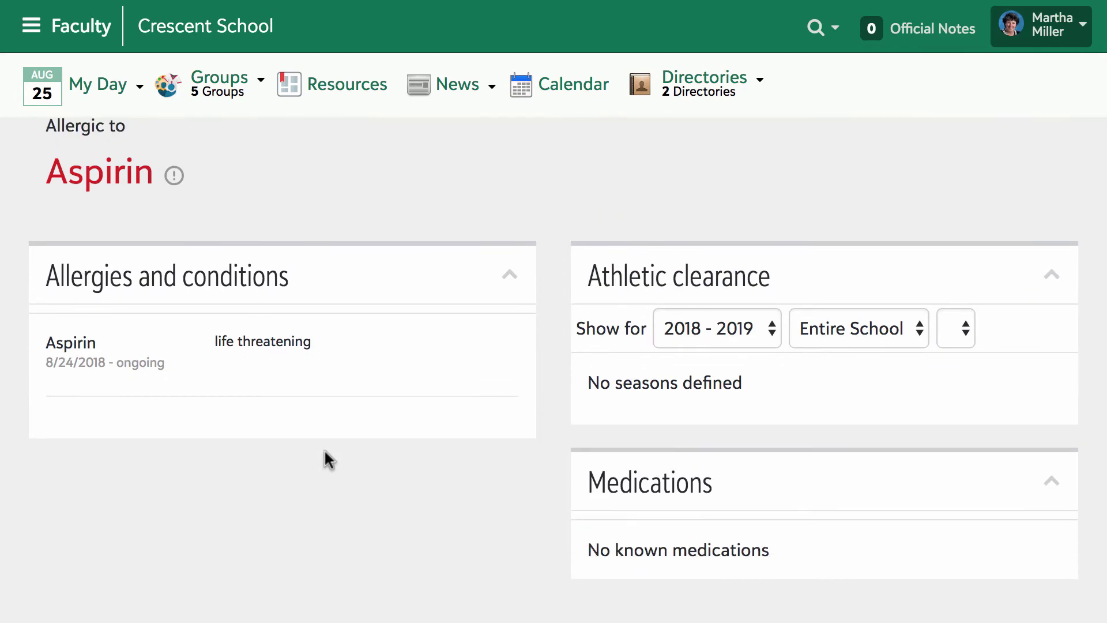
scroll(324, 455, up, 5)
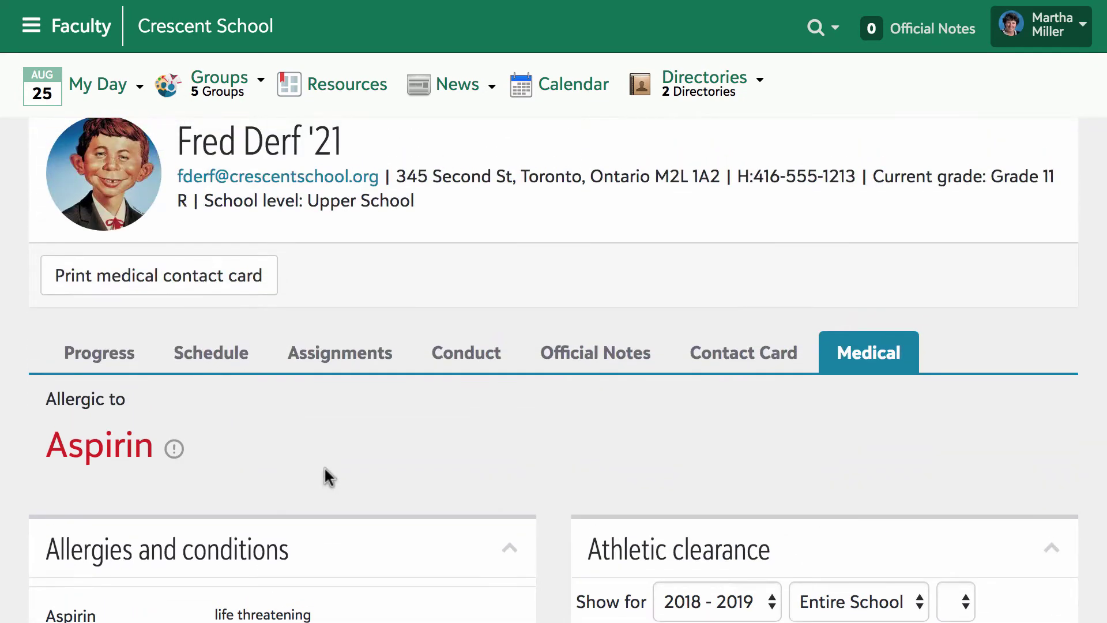
Open the roster of the Soccer - Grade 3 team and review the players' medical alerts and recent medical changes
mouse_move(257, 104)
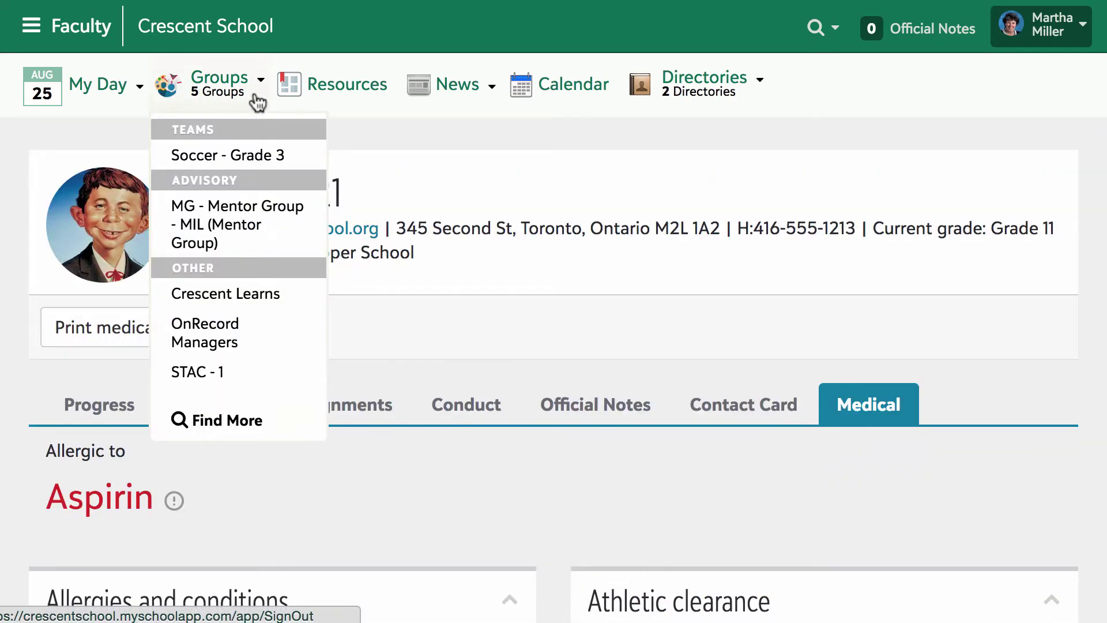
click(217, 153)
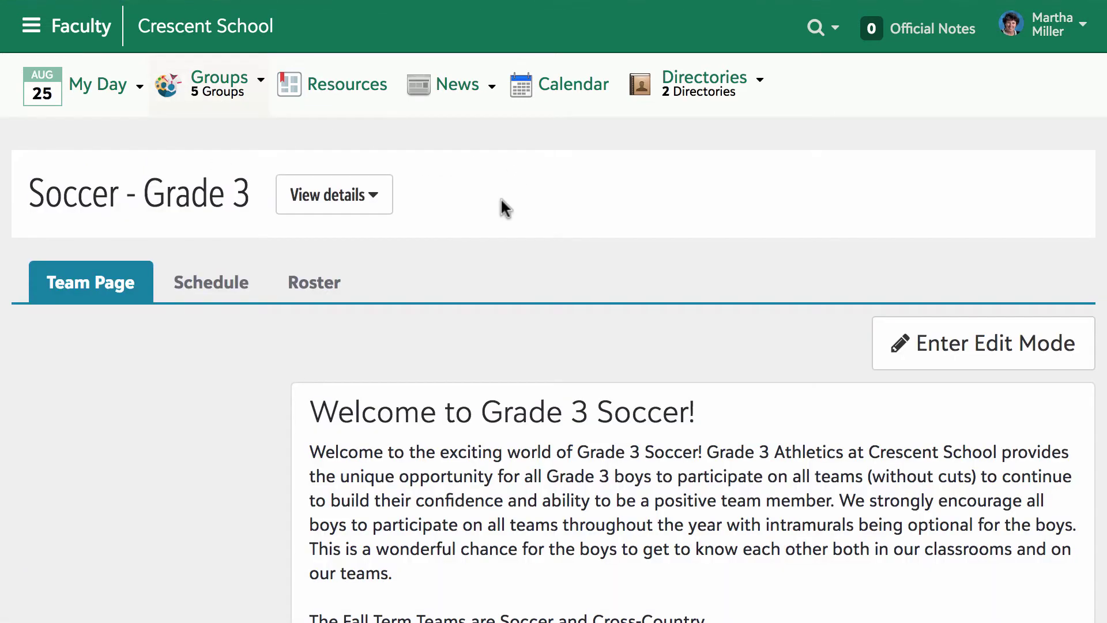
click(305, 281)
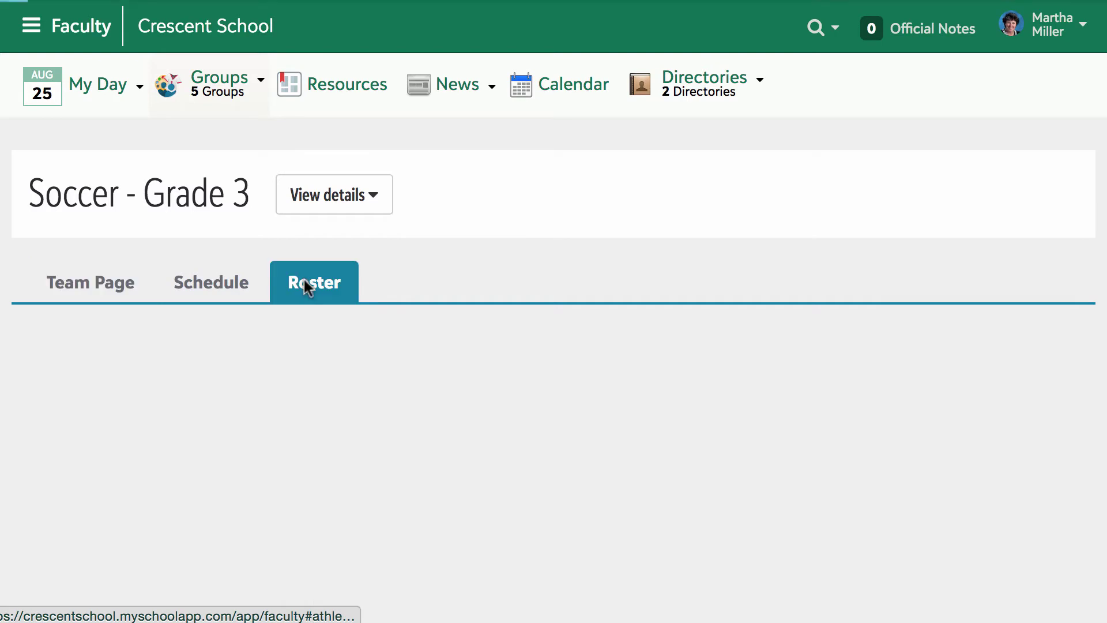
scroll(682, 261, down, 10)
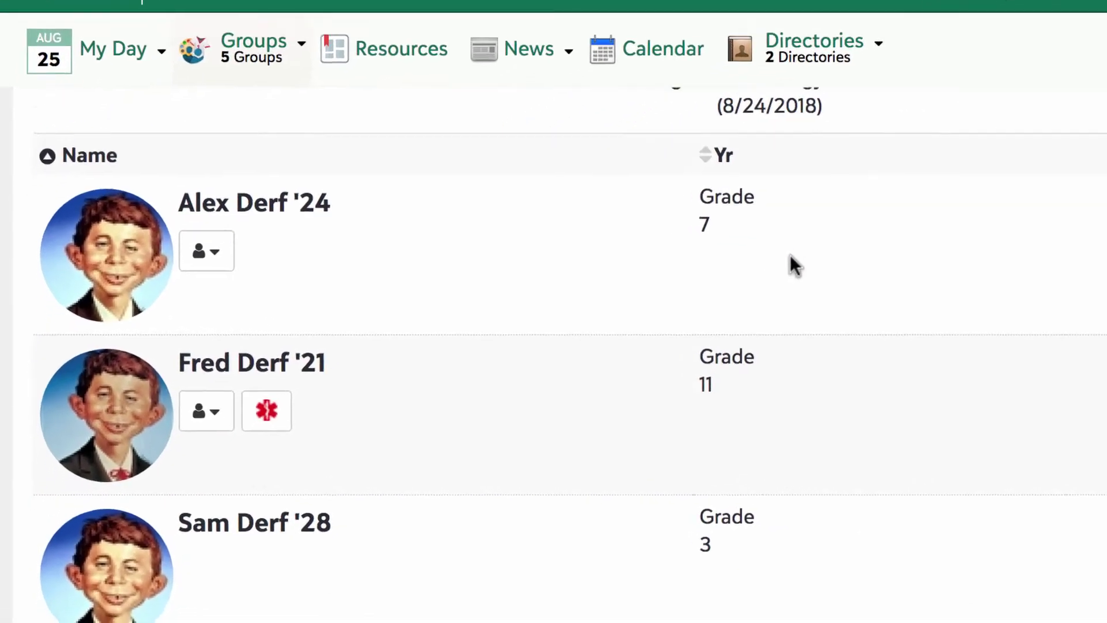
scroll(790, 254, down, 1)
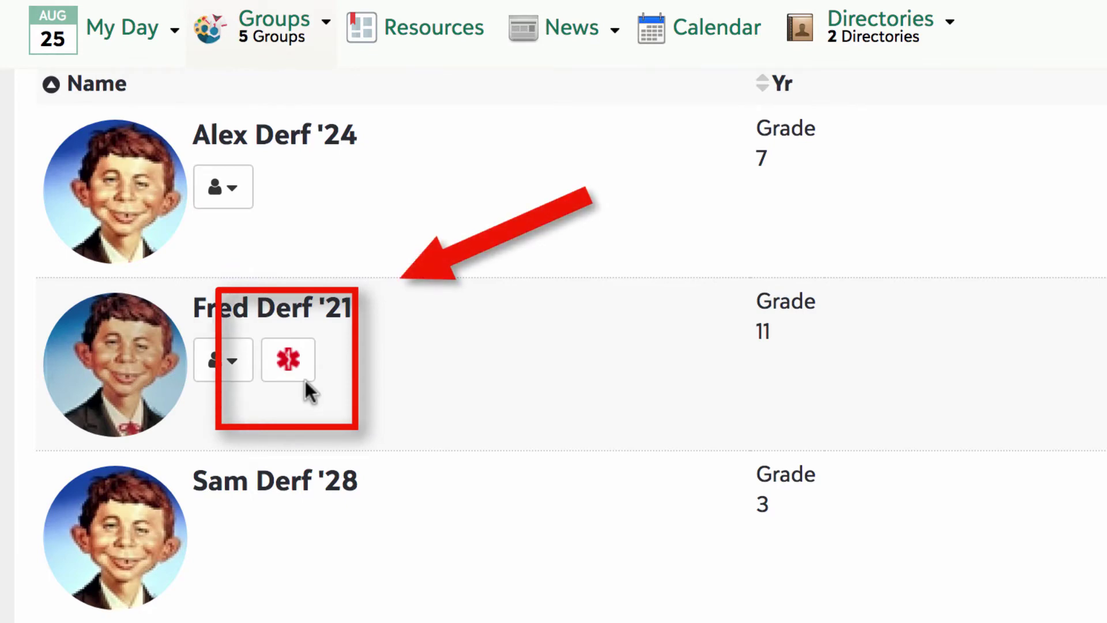
mouse_move(303, 372)
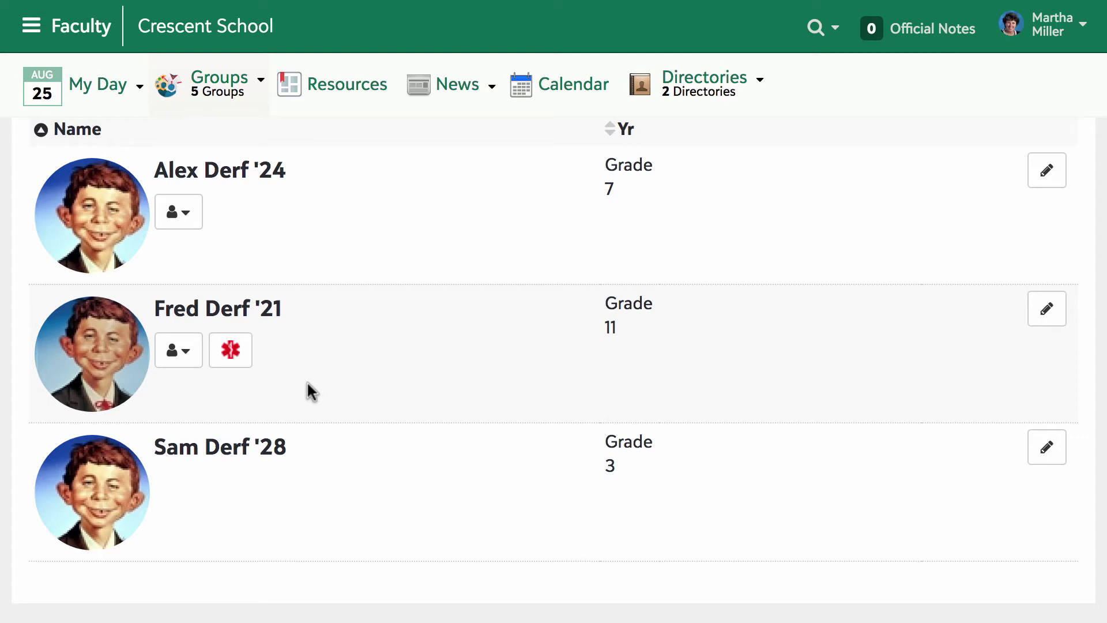
scroll(307, 382, up, 10)
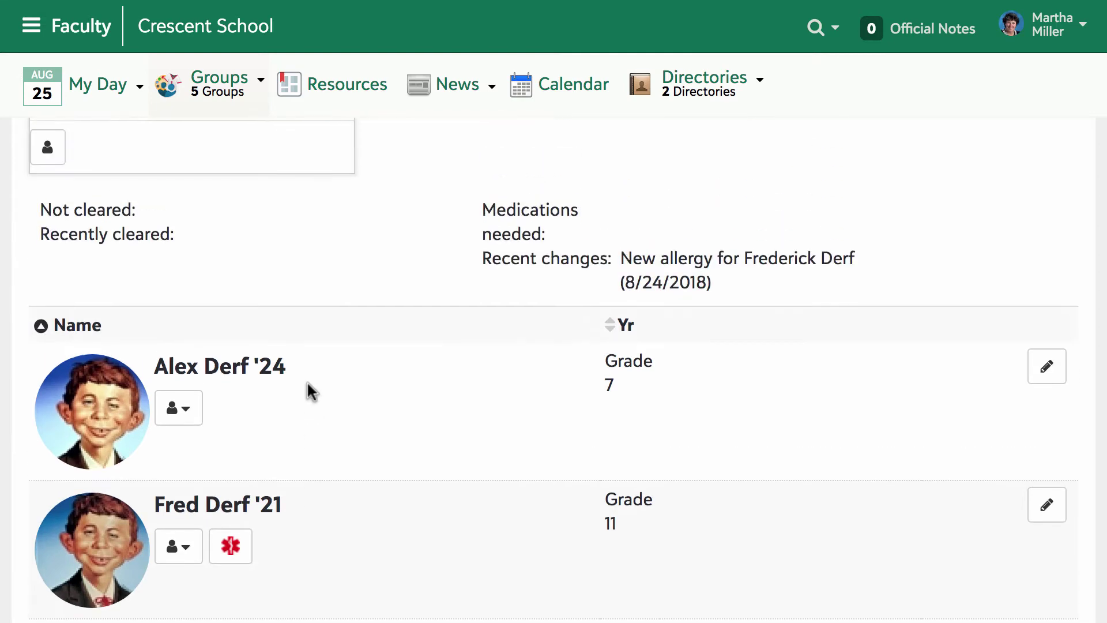
scroll(310, 394, up, 5)
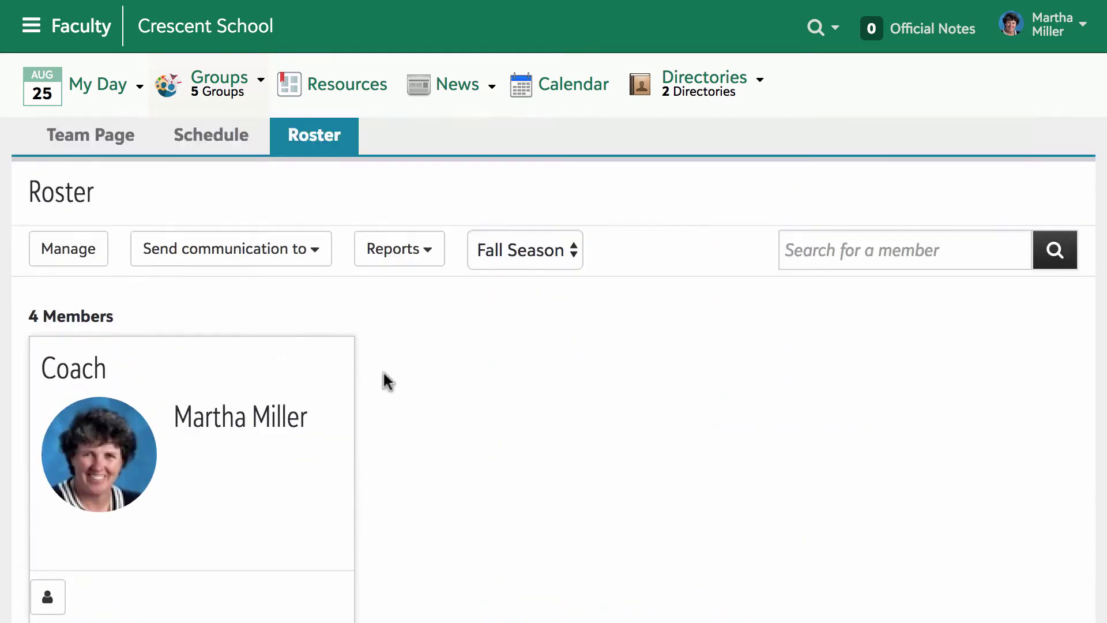
Return to the Students for Faculty directory and search for another student by last name
mouse_move(690, 101)
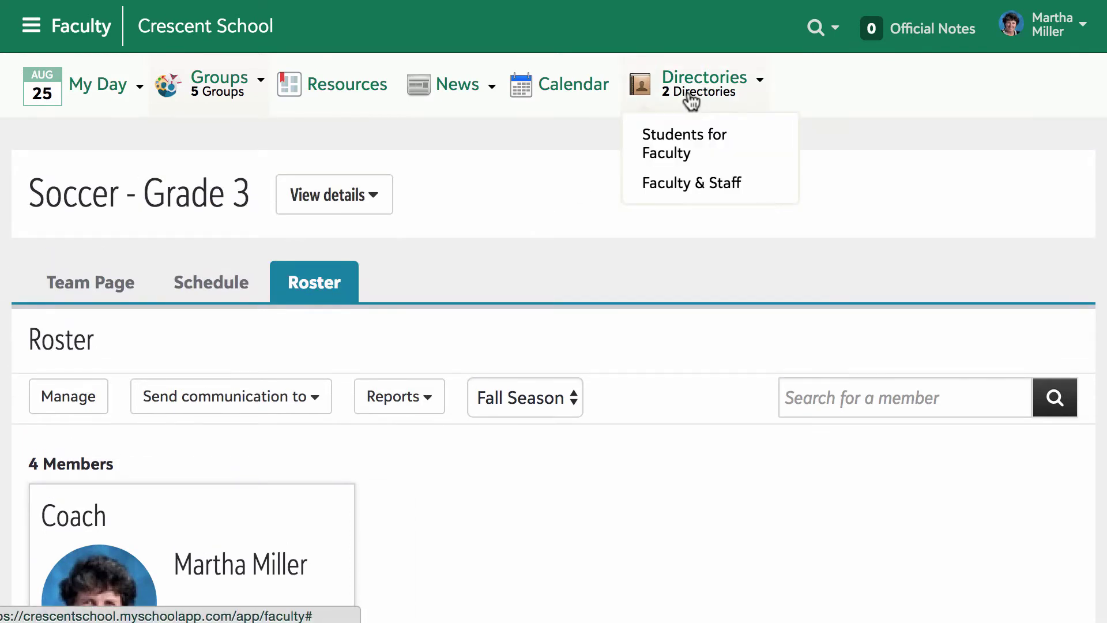
click(681, 149)
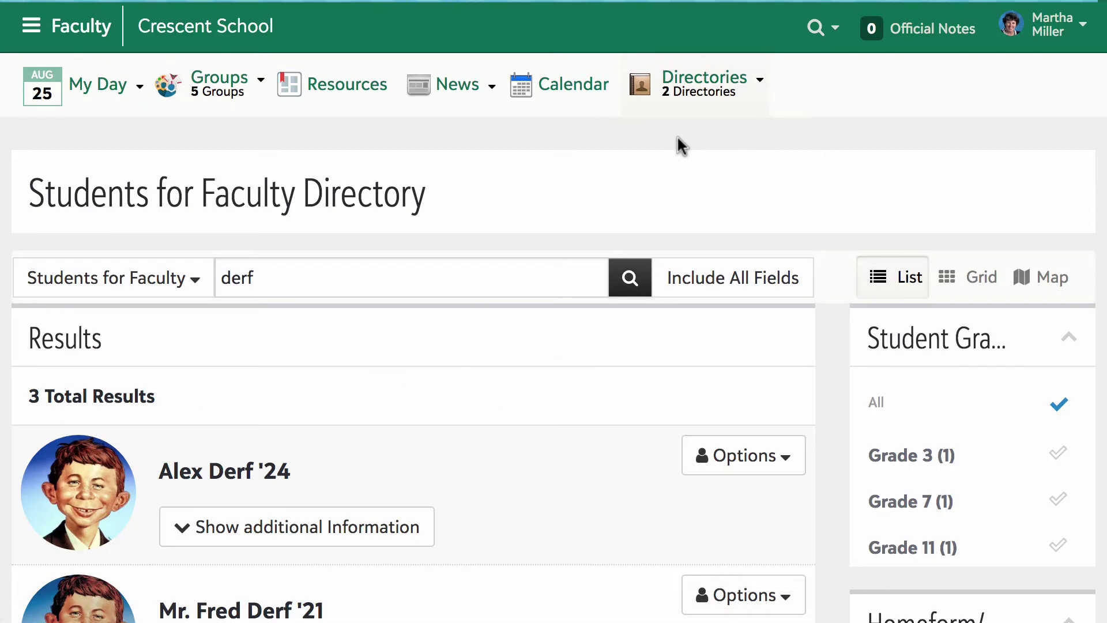
click(257, 274)
drag(257, 274, 224, 275)
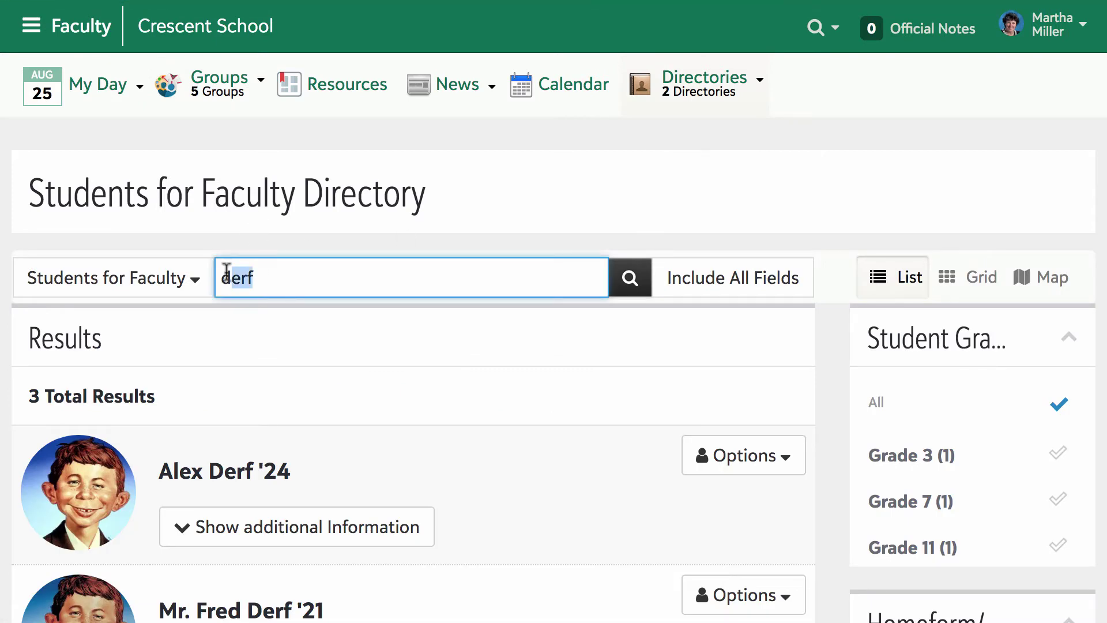
key(BackSpace)
click(314, 277)
text(haley)
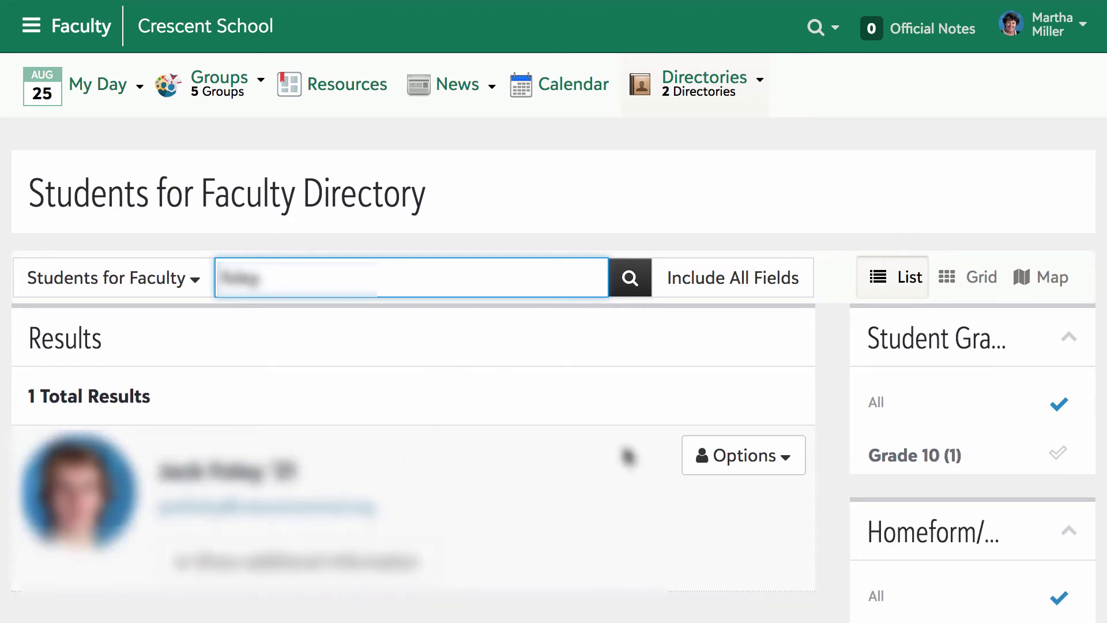
Open the found student's contact card and switch to the student's progress information
click(778, 459)
click(749, 539)
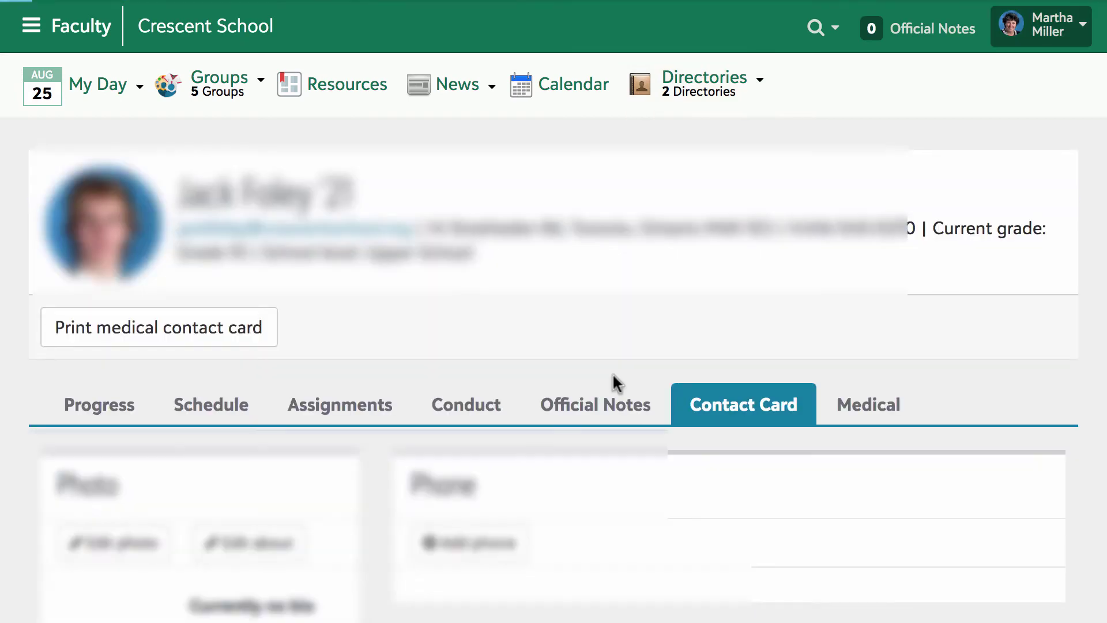
click(98, 403)
scroll(576, 374, down, 2)
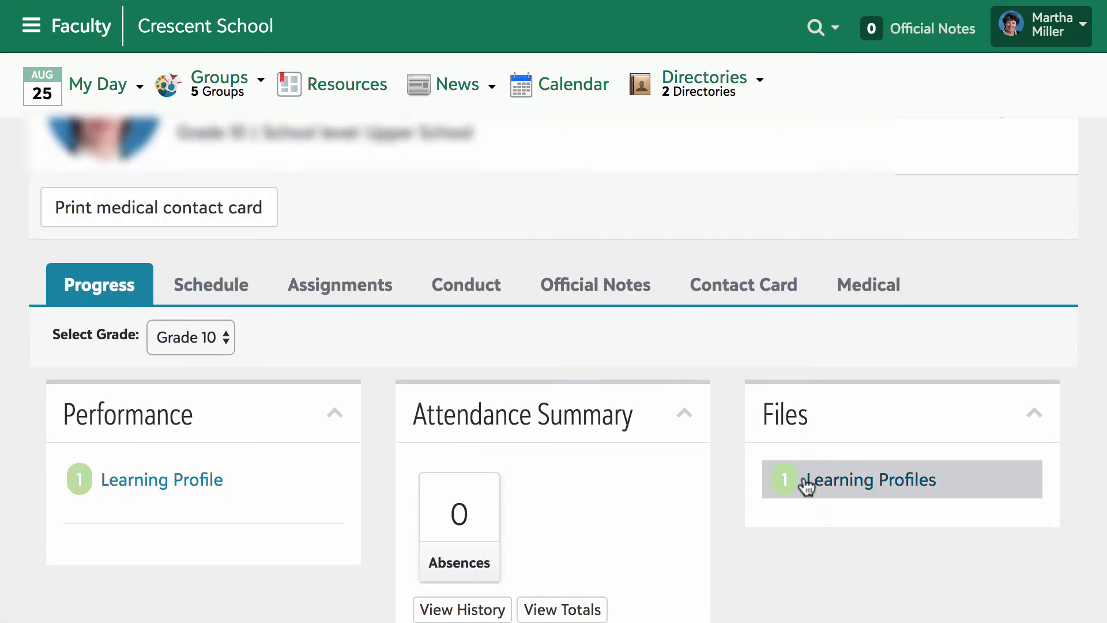
Expand the Learning Profile entry under Performance and view the IEP on File document
click(186, 486)
click(156, 508)
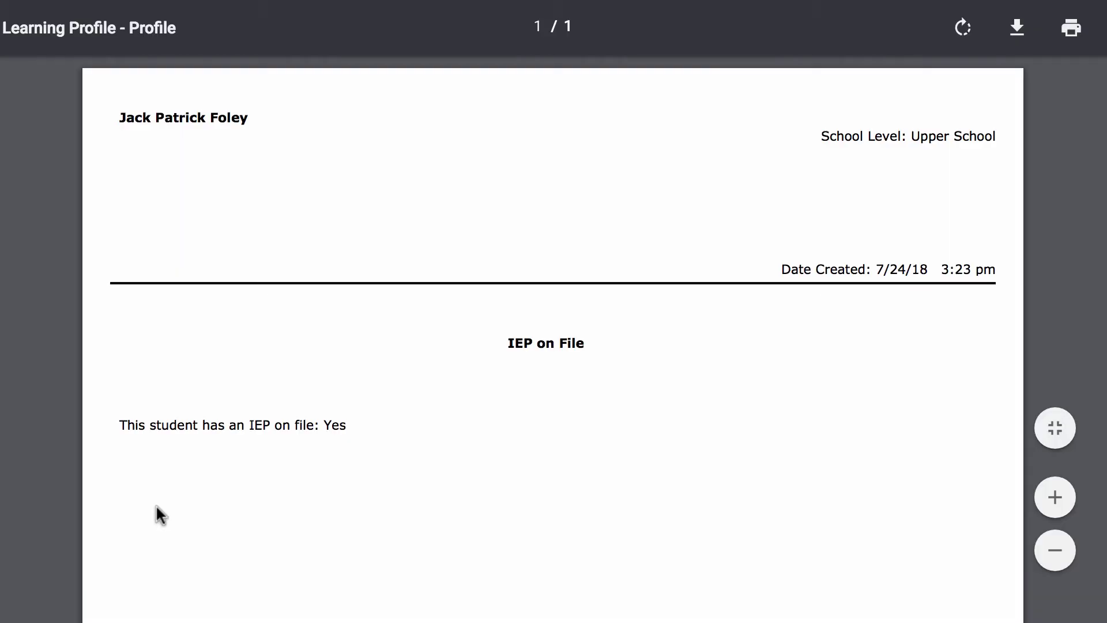
scroll(361, 393, down, 10)
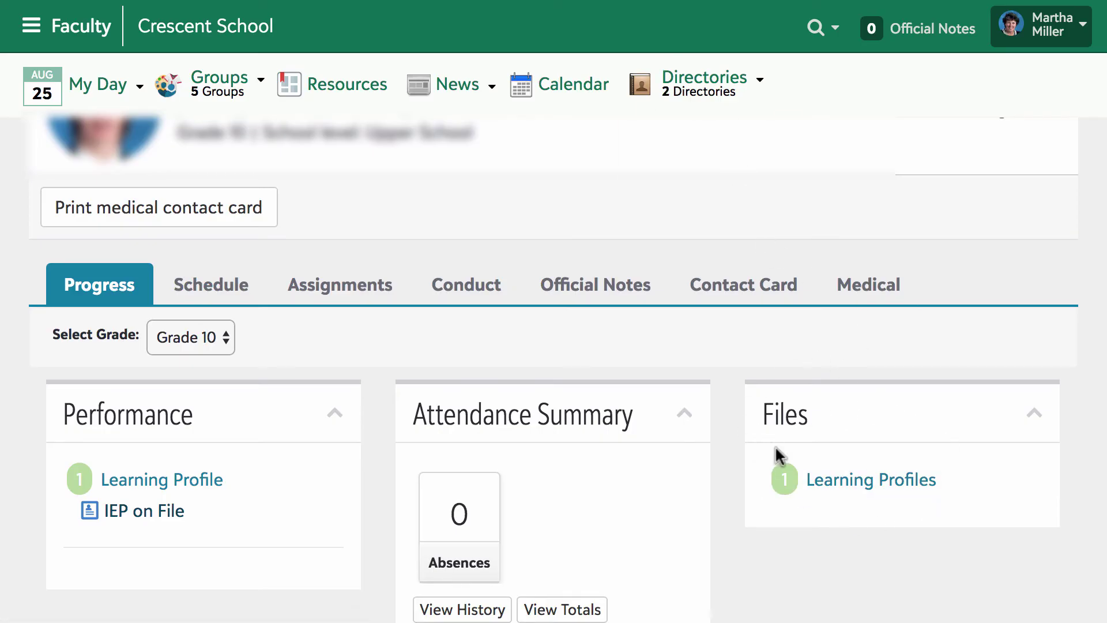
Open IEP 2018-2019 from the Learning Profiles files and cancel saving it as a PDF
click(845, 493)
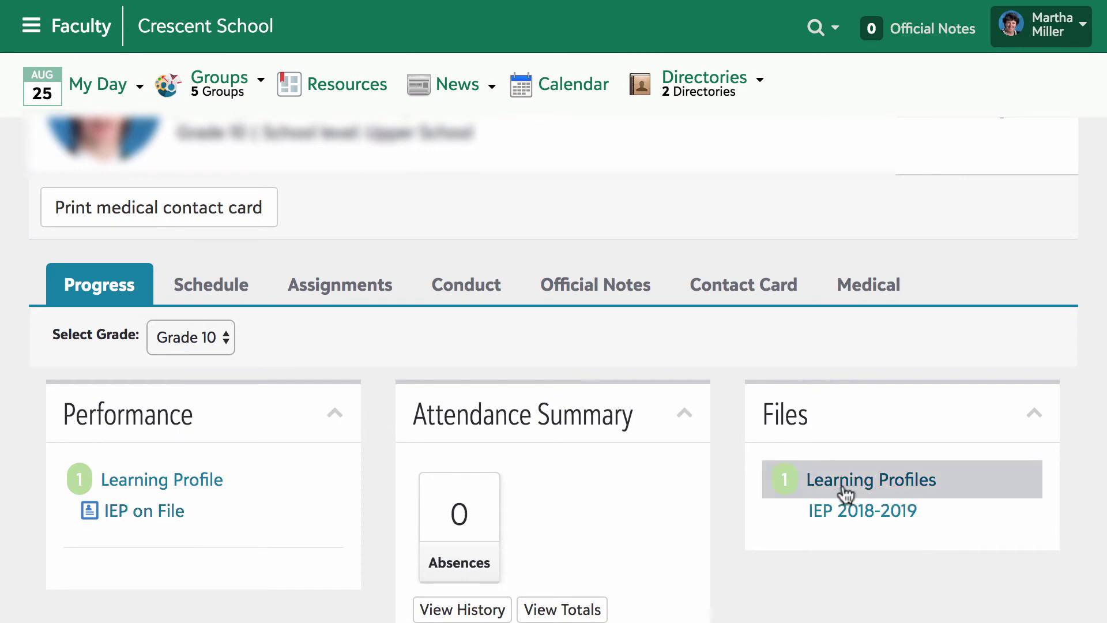
click(842, 517)
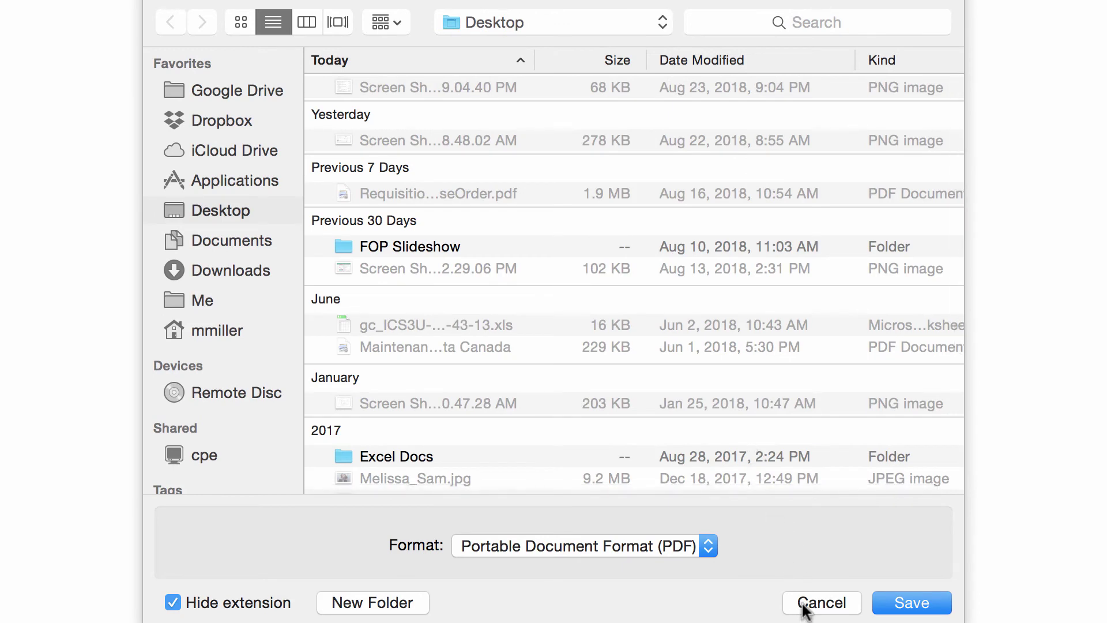
click(819, 602)
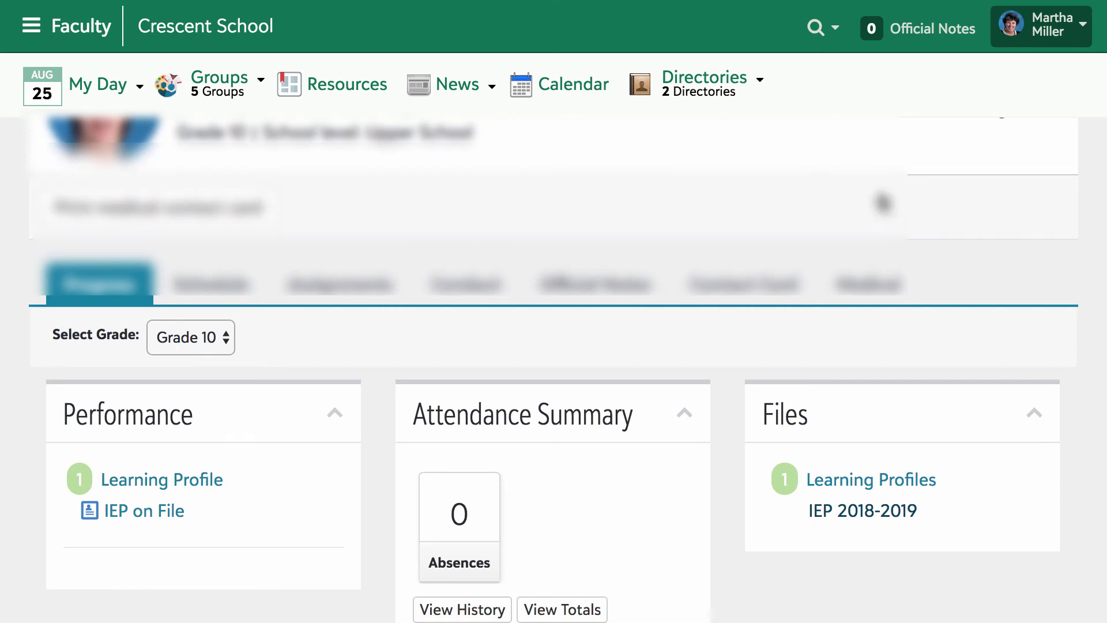
scroll(881, 197, up, 2)
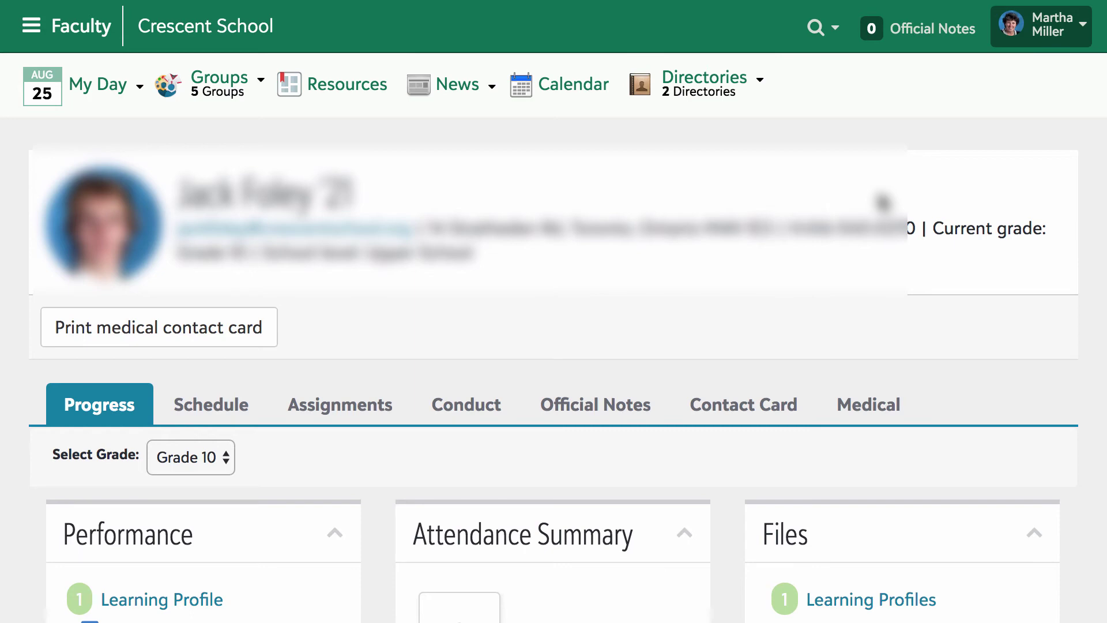
View the learning profiles of the class roster student marked LP, and reopen the options on that student's card
mouse_move(747, 92)
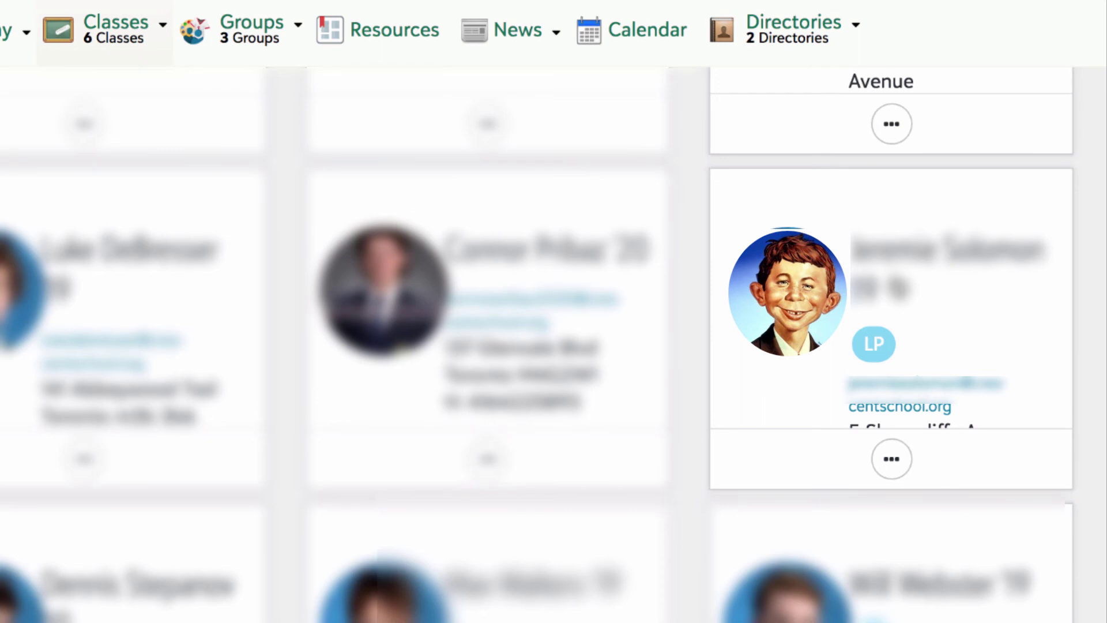
click(891, 464)
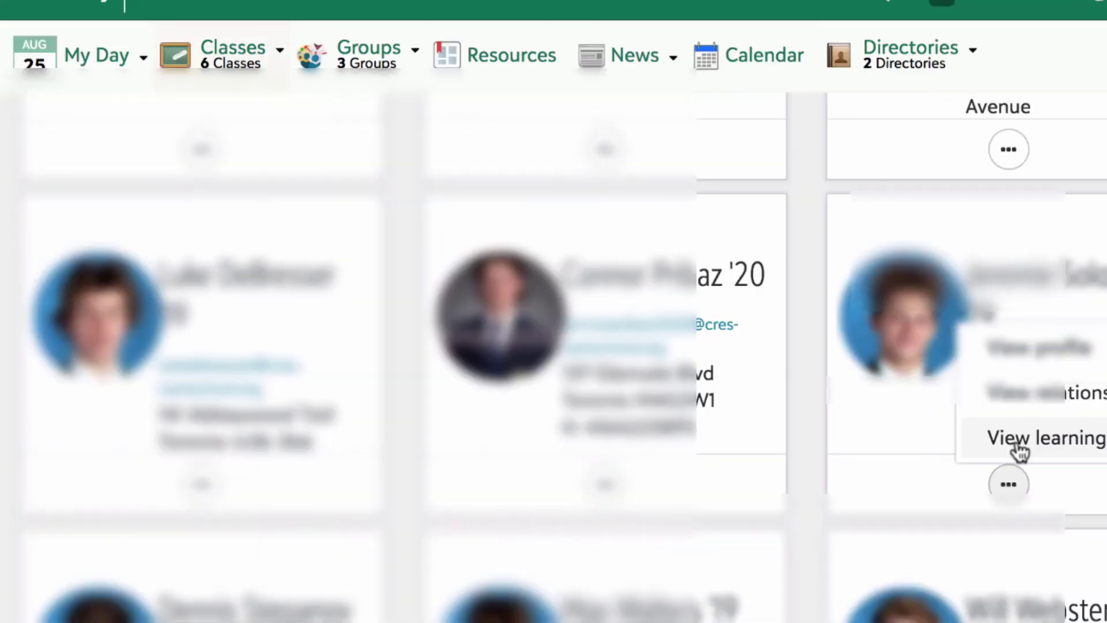
click(1015, 438)
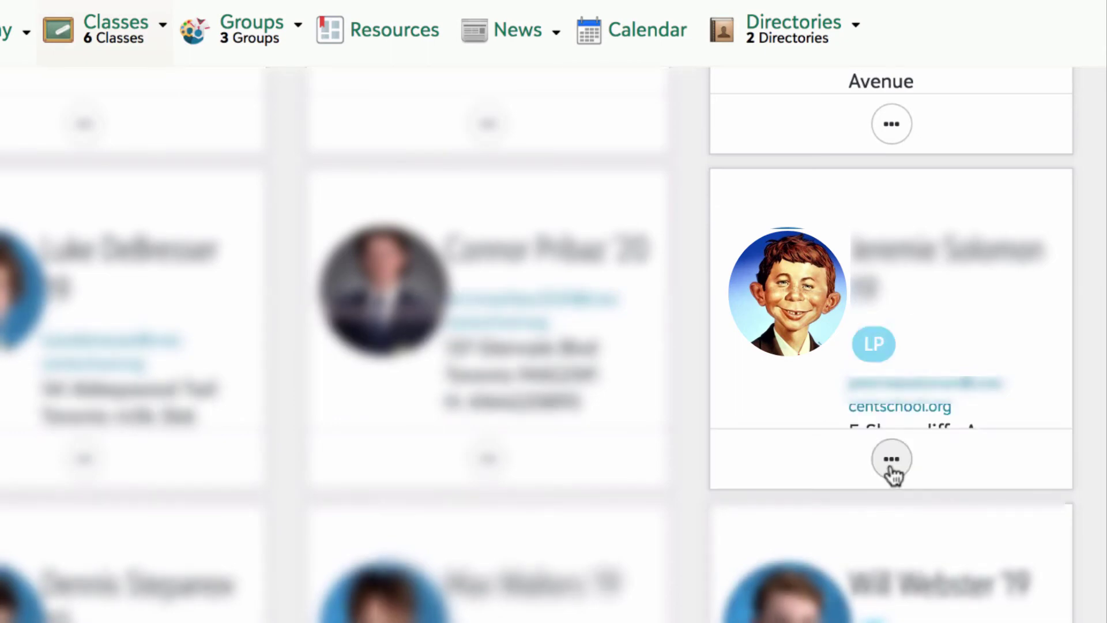
click(891, 461)
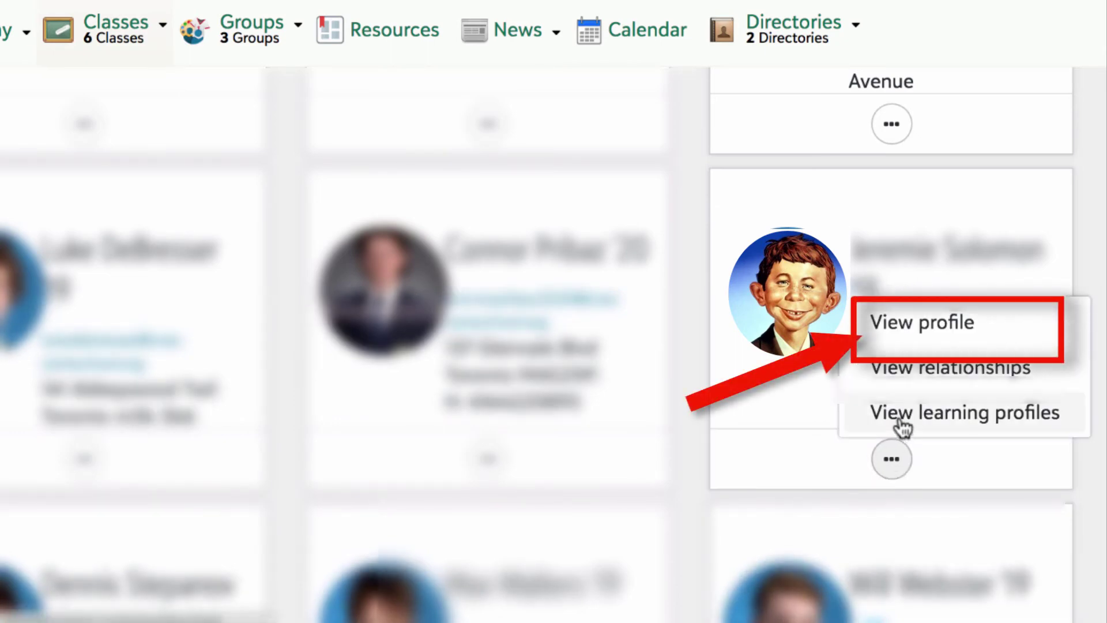